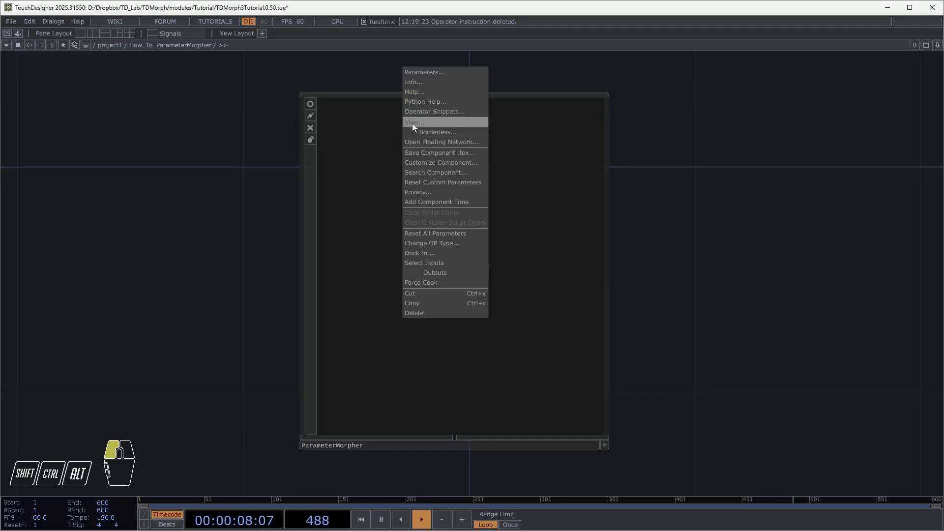
# Open the ParameterMorpher component's viewer window and review its look and settings dialogs
pyautogui.click(412, 123)
pyautogui.moveTo(770, 202); pyautogui.dragTo(544, 205)
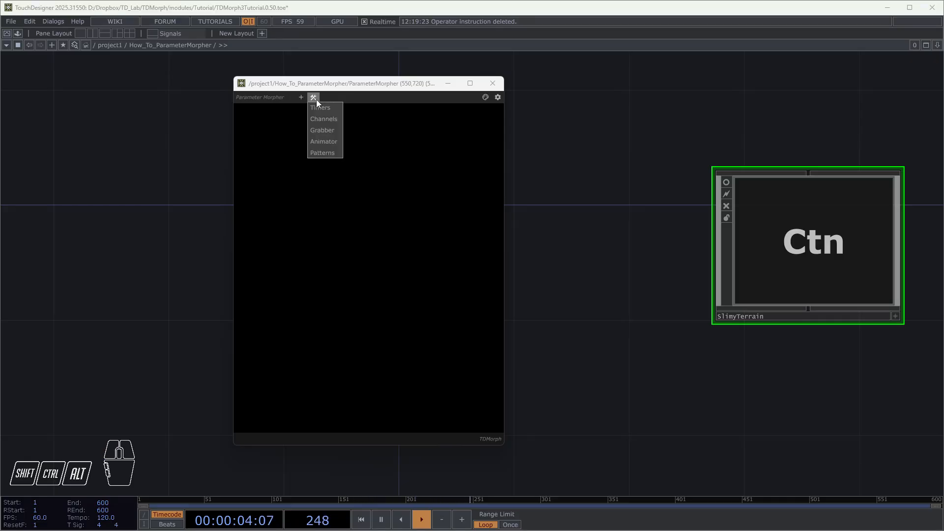
pyautogui.click(485, 99)
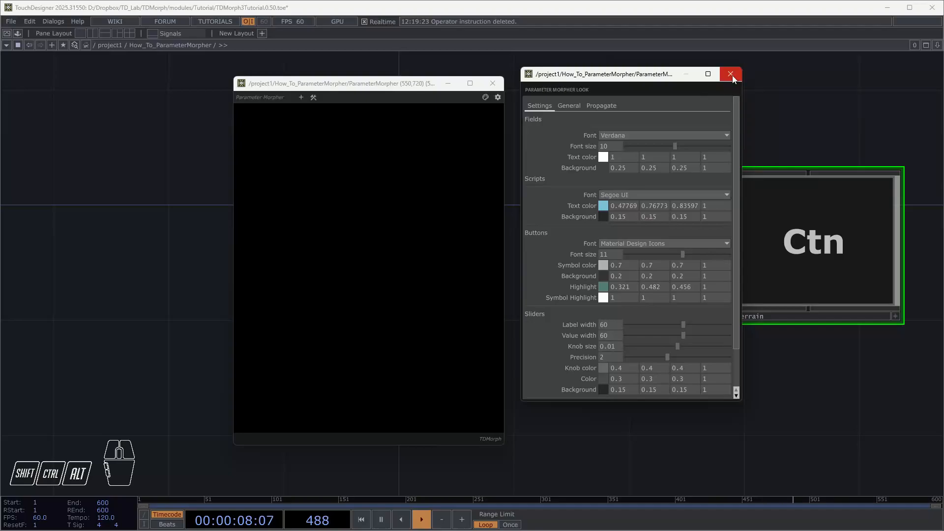
pyautogui.click(731, 75)
pyautogui.click(498, 98)
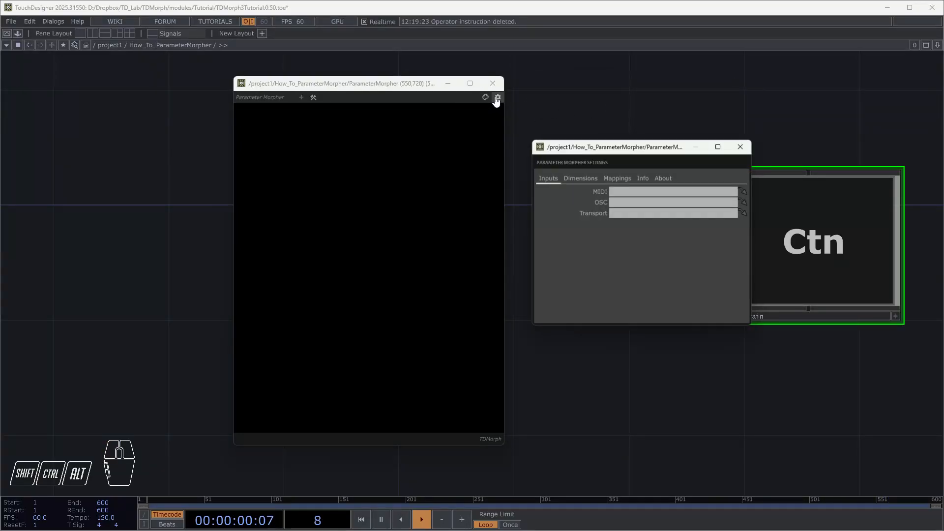
pyautogui.click(744, 146)
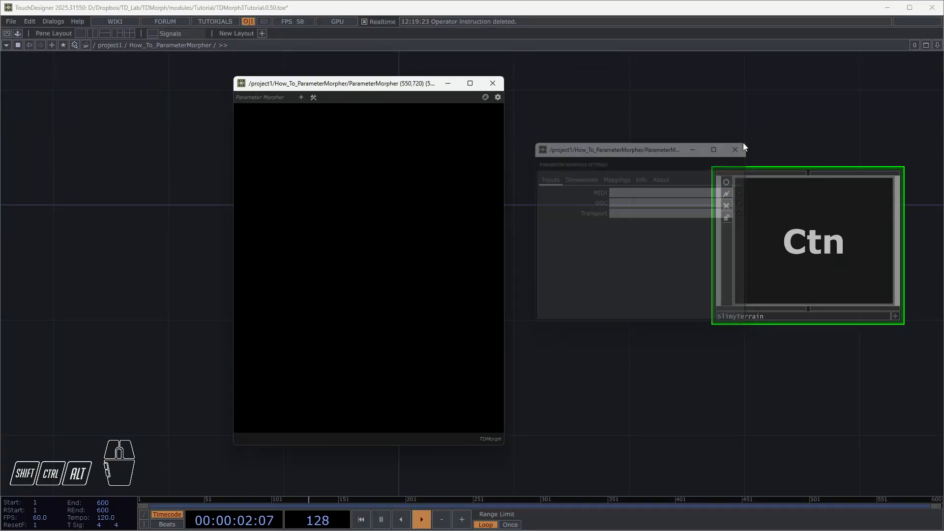
# Add a container in Parameter Morpher and turn on the SlimyTerrain component's viewer
pyautogui.click(300, 100)
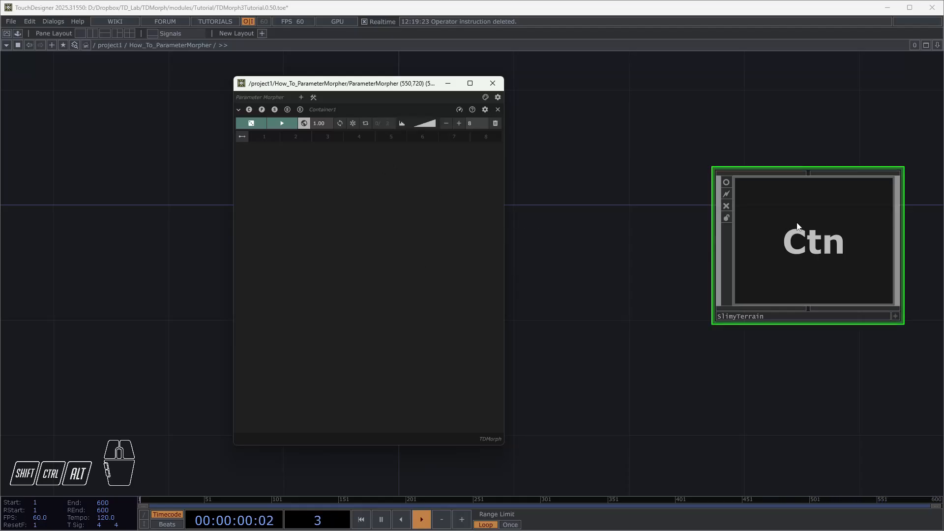
pyautogui.click(727, 182)
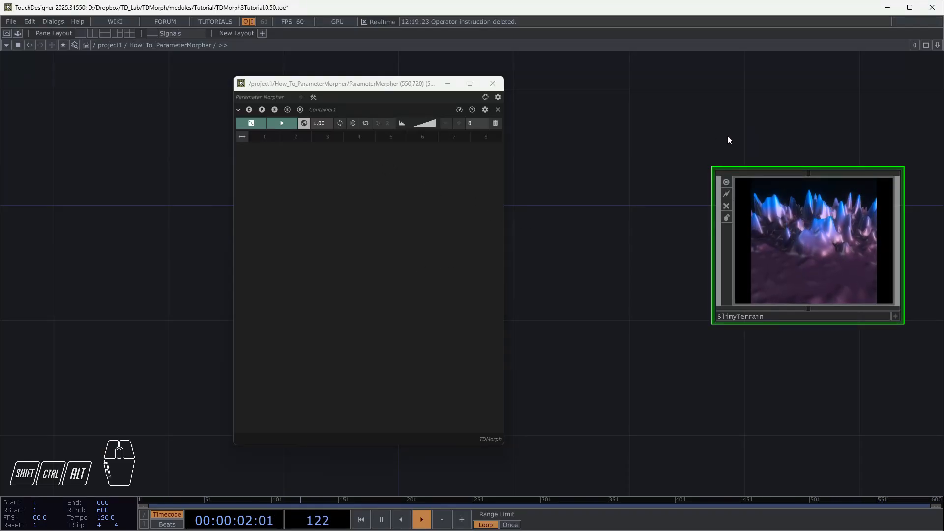
pyautogui.moveTo(728, 137); pyautogui.dragTo(559, 144)
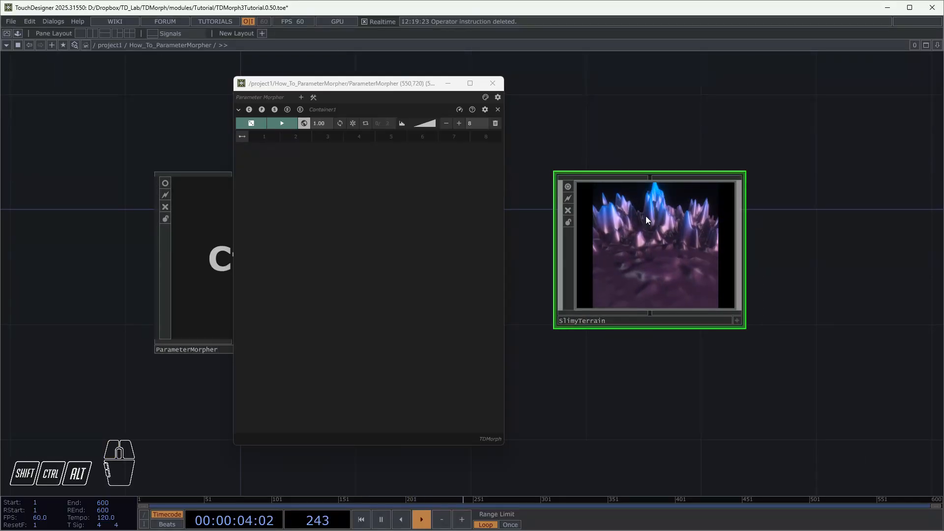
# Show SlimyTerrain's parameters and arrange the Parameter Morpher window so it does not cover the component
pyautogui.press('p')
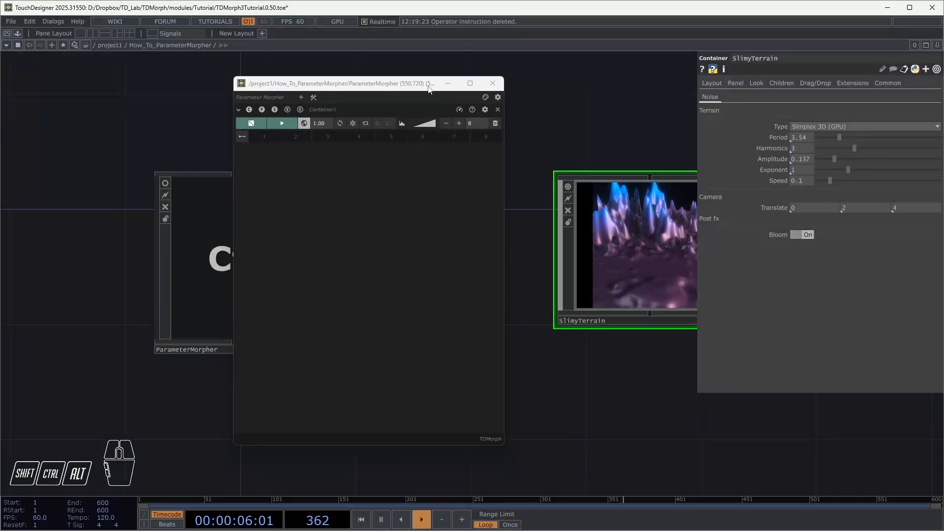
pyautogui.moveTo(429, 84); pyautogui.dragTo(313, 83)
pyautogui.moveTo(536, 103); pyautogui.dragTo(494, 111)
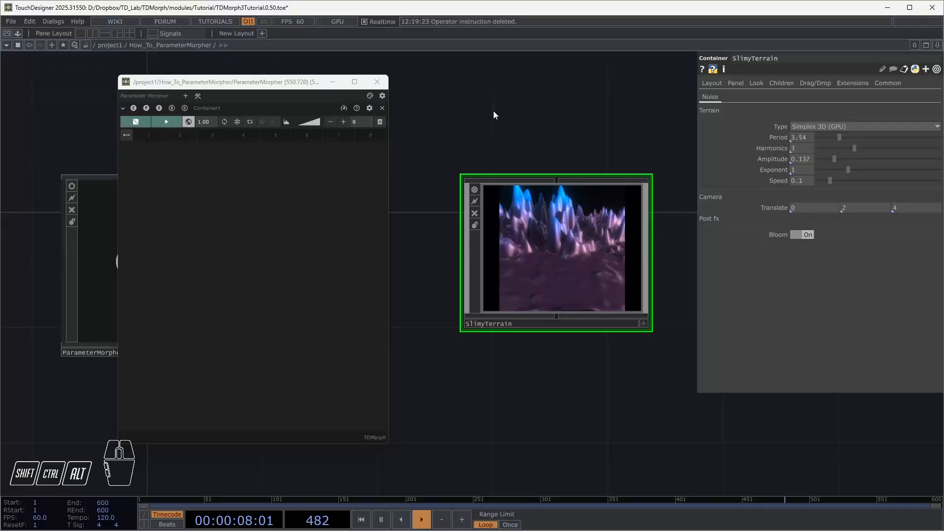
pyautogui.click(283, 85)
pyautogui.moveTo(283, 87); pyautogui.dragTo(216, 90)
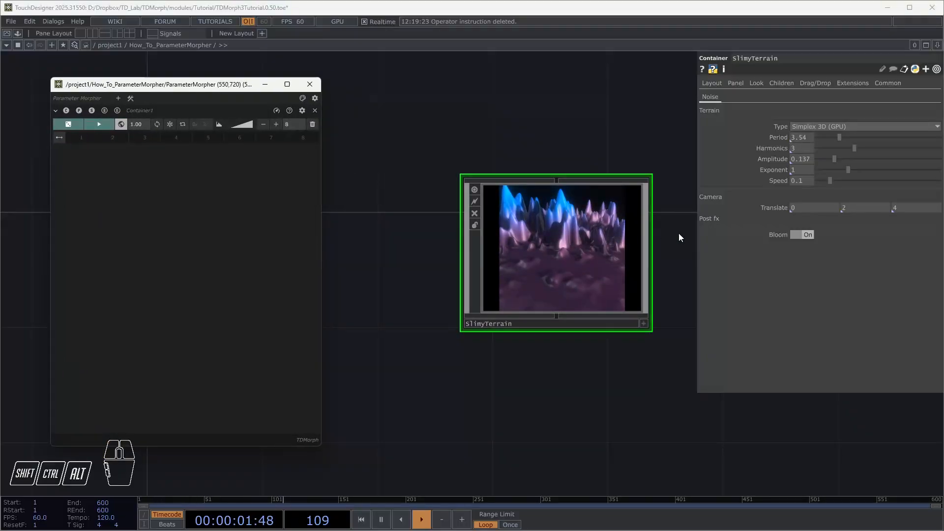
# Add SlimyTerrain's Period and Amplitude to the morpher container and adjust them there to about 5.67 and 0.23
pyautogui.moveTo(770, 138)
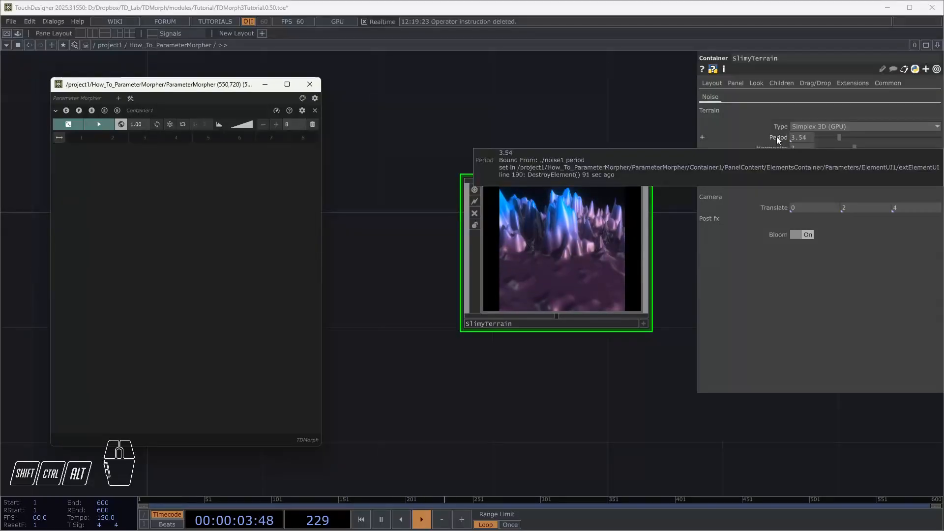
pyautogui.moveTo(777, 134); pyautogui.dragTo(236, 205)
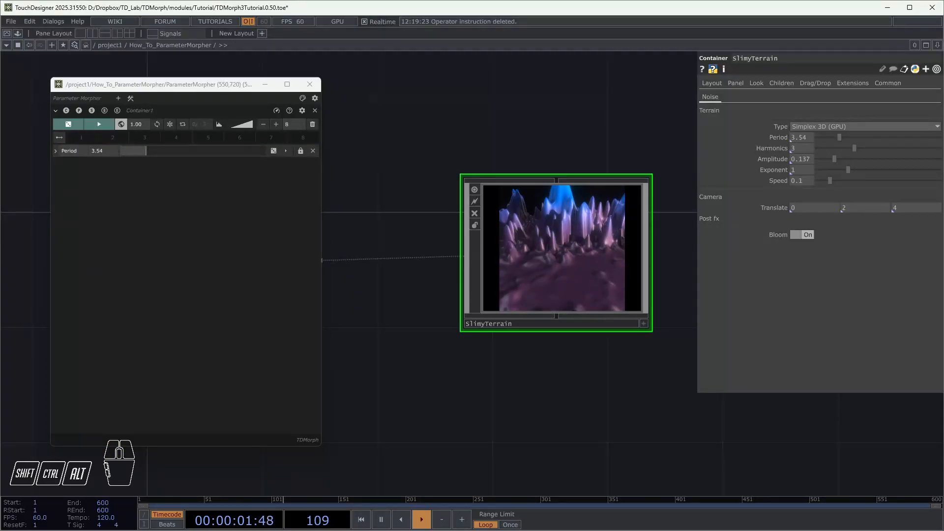
pyautogui.moveTo(775, 158); pyautogui.dragTo(111, 214)
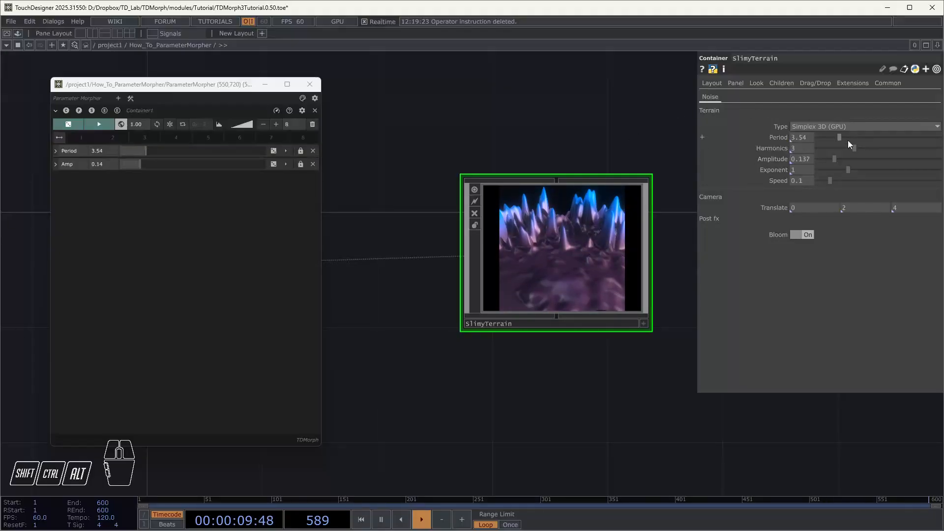
pyautogui.moveTo(848, 140)
pyautogui.mouseDown()
pyautogui.moveTo(838, 140)
pyautogui.moveTo(850, 148)
pyautogui.mouseUp()
pyautogui.moveTo(146, 151)
pyautogui.mouseDown()
pyautogui.moveTo(162, 152)
pyautogui.moveTo(165, 163)
pyautogui.moveTo(153, 165)
pyautogui.mouseUp()
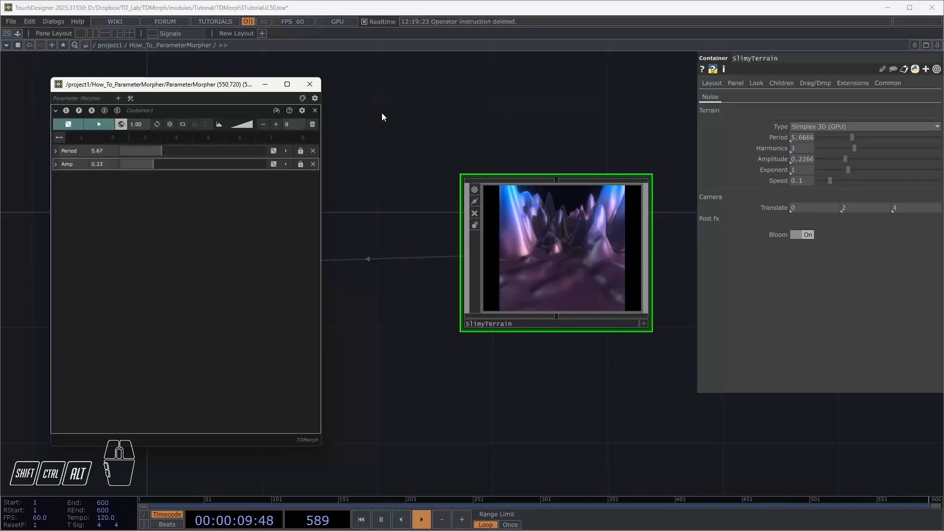
# Bring the whole SlimyTerrain component into the container to add all its parameters, and delete all parameters from the container
pyautogui.moveTo(382, 112); pyautogui.dragTo(492, 177, button='right')
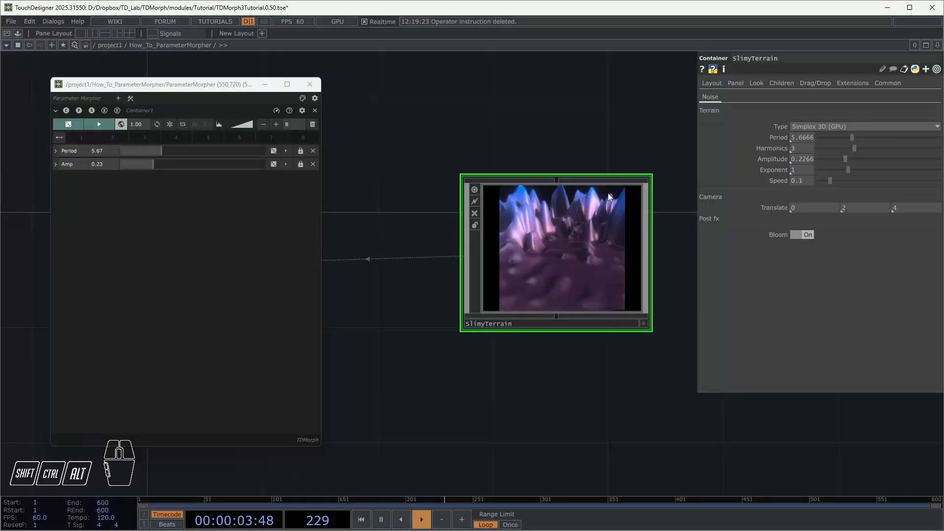
pyautogui.moveTo(585, 231); pyautogui.dragTo(179, 268)
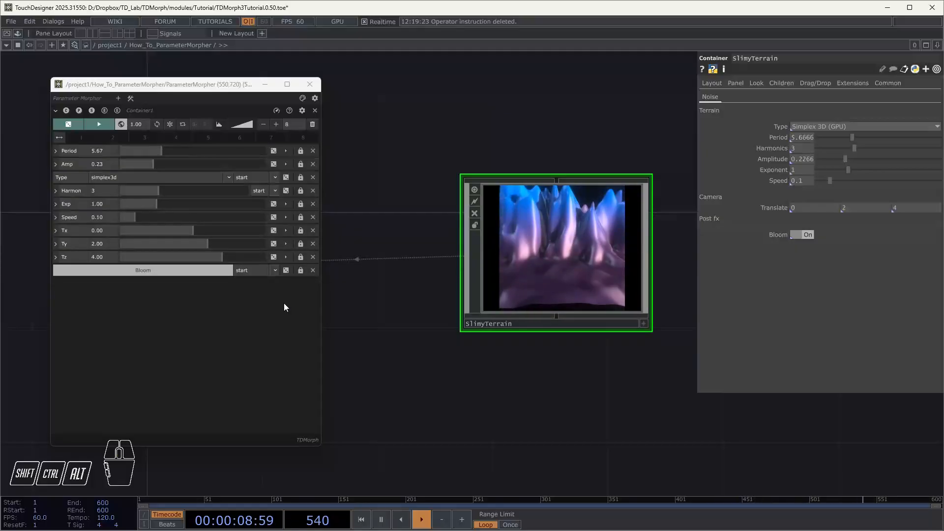
pyautogui.rightClick(249, 320)
pyautogui.click(278, 335)
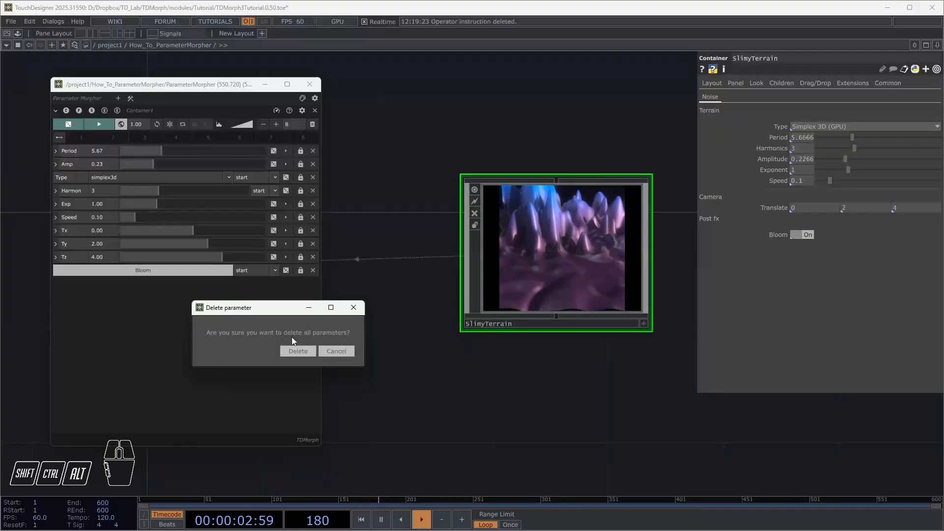
pyautogui.click(292, 350)
# Add only SlimyTerrain's Period and Amplitude parameters to the emptied container and randomize their values
pyautogui.click(533, 258)
pyautogui.moveTo(778, 138); pyautogui.dragTo(266, 209)
pyautogui.moveTo(775, 159); pyautogui.dragTo(224, 222)
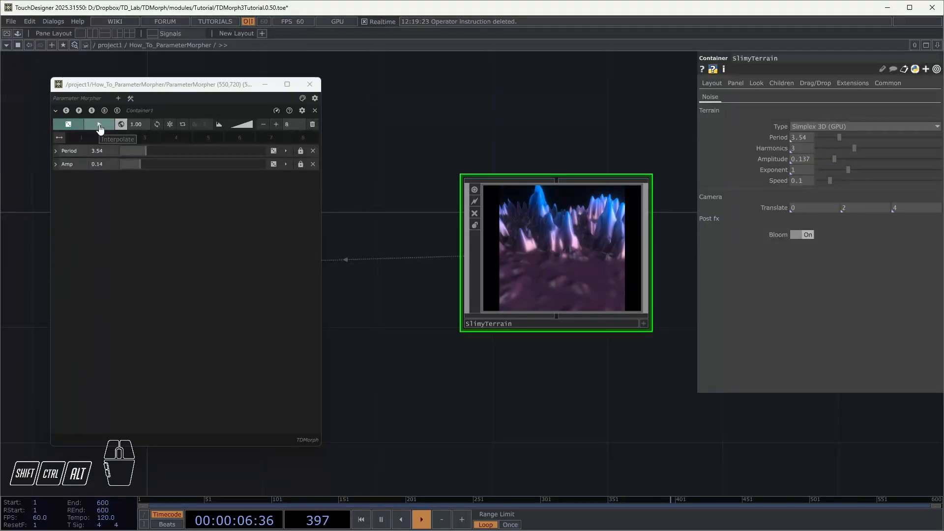
pyautogui.click(68, 126)
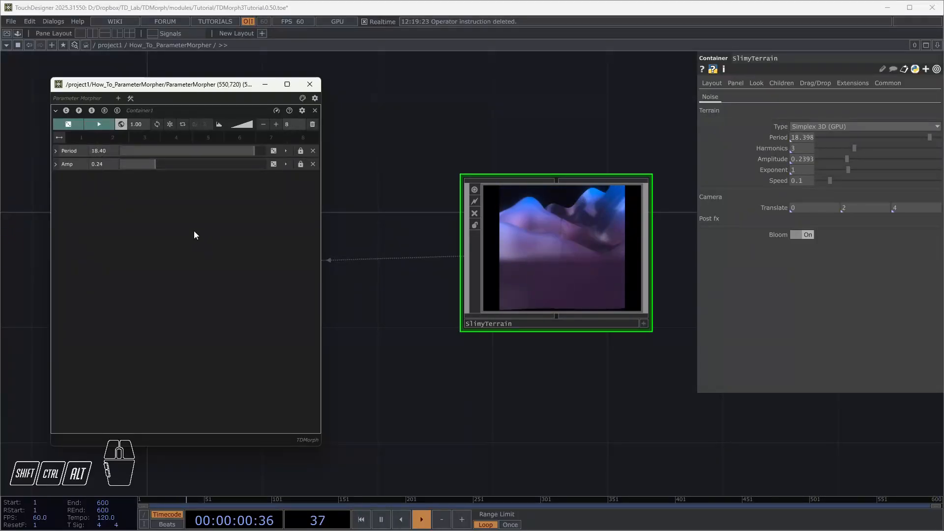
# Try the Normal and Beta random distributions for the container
pyautogui.click(220, 125)
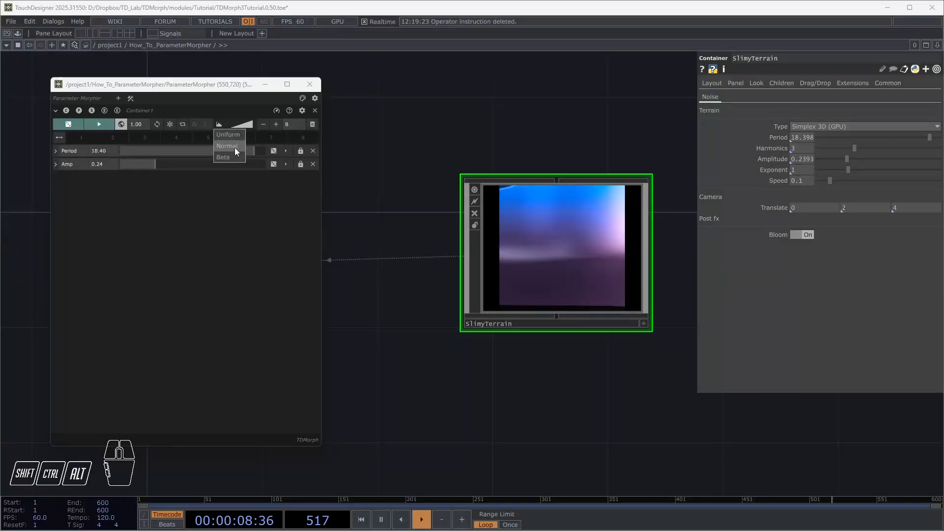
pyautogui.click(235, 149)
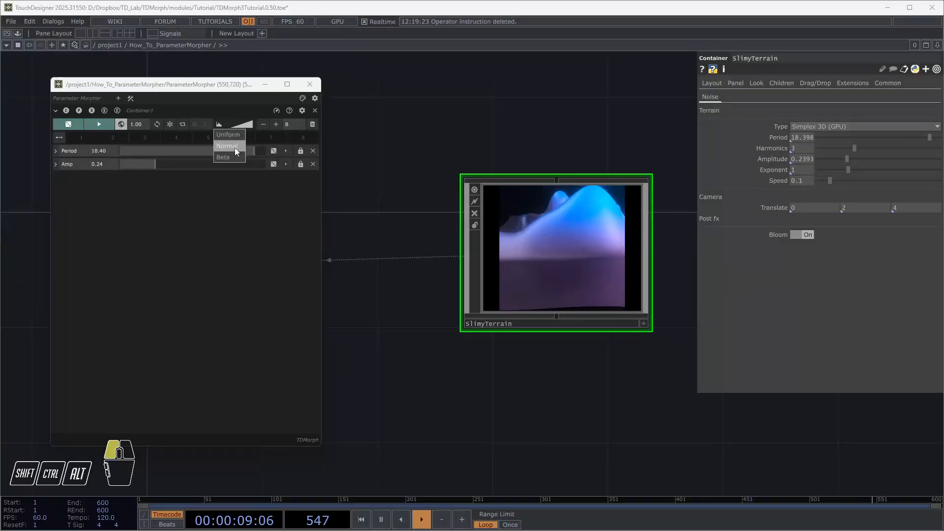
pyautogui.click(219, 125)
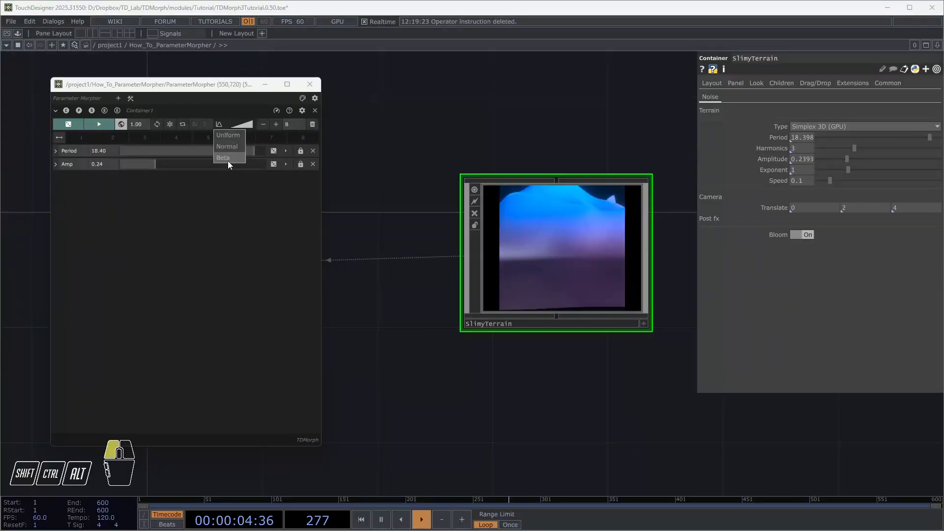
pyautogui.click(228, 161)
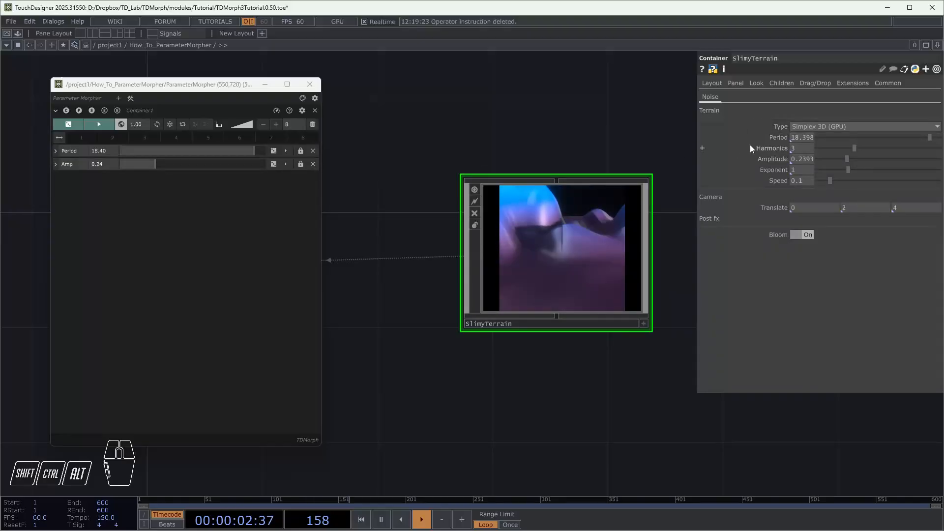
# Inspect the ranges of the Period and Amp custom parameters in SlimyTerrain's Component Editor
pyautogui.rightClick(613, 217)
pyautogui.click(638, 225)
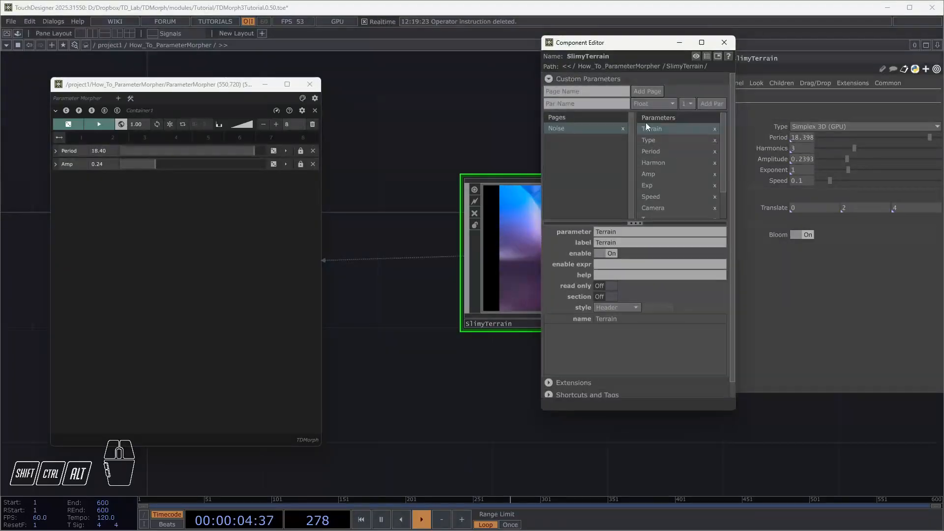
pyautogui.moveTo(645, 108); pyautogui.dragTo(492, 72)
pyautogui.click(512, 173)
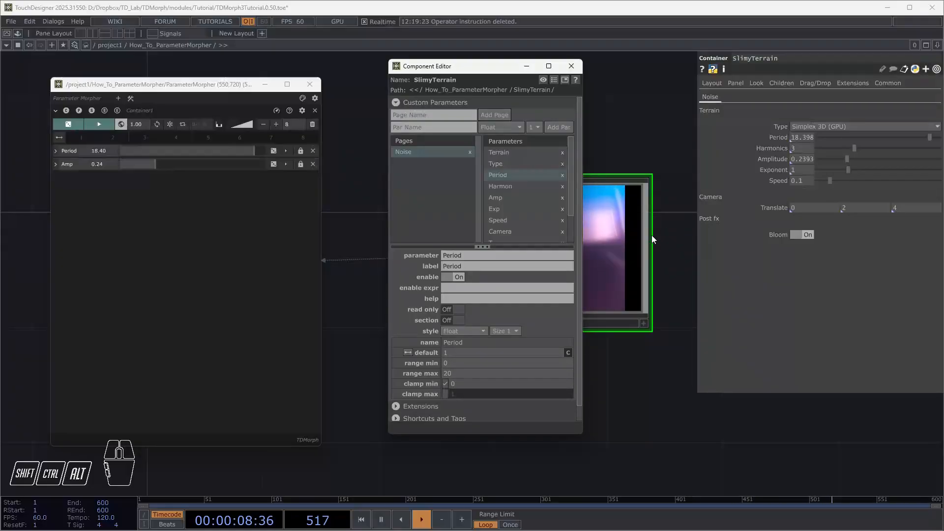
pyautogui.click(508, 197)
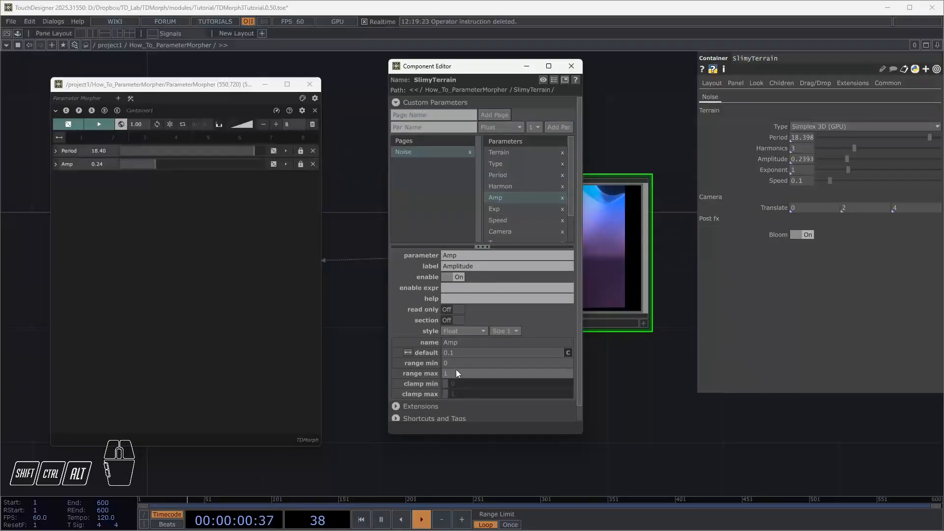
pyautogui.click(572, 66)
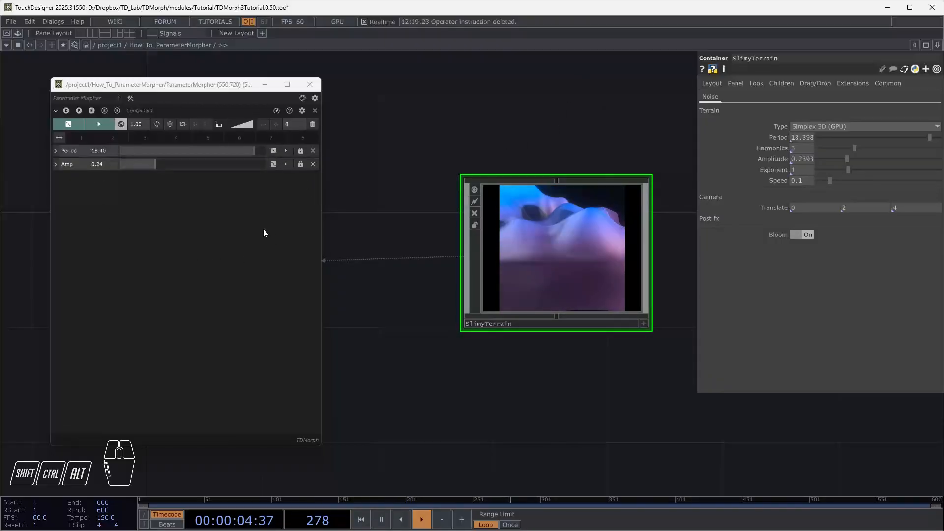
# Set the container's random distribution to Normal and randomize the Period and Amp values
pyautogui.click(219, 125)
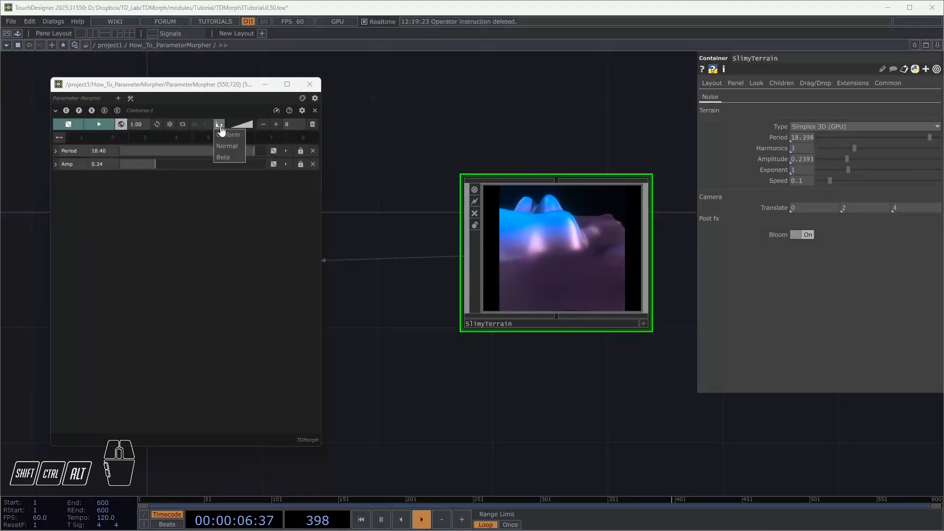
pyautogui.click(214, 262)
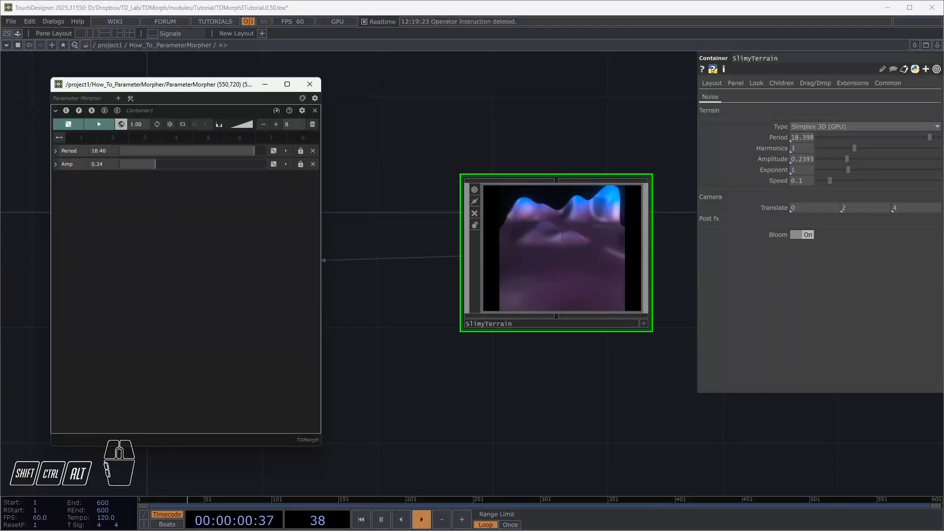
pyautogui.click(219, 124)
pyautogui.click(234, 144)
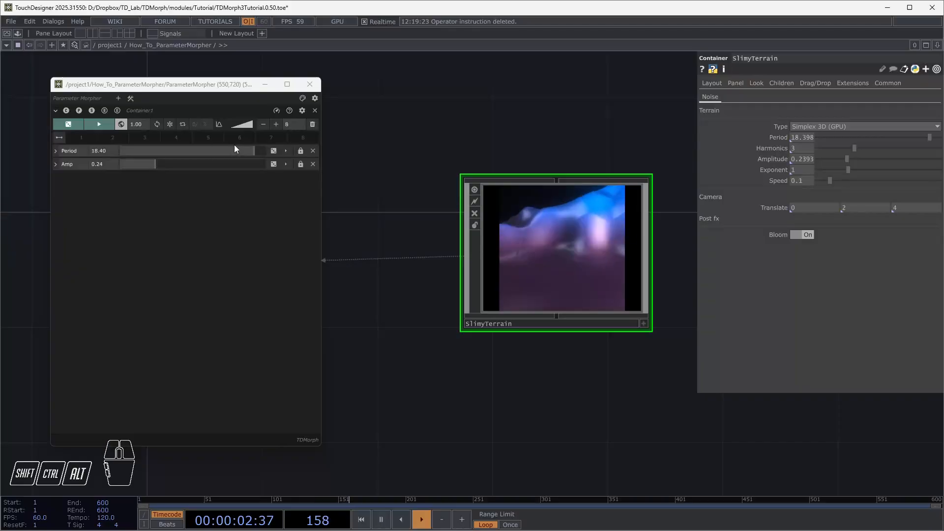
pyautogui.click(71, 127)
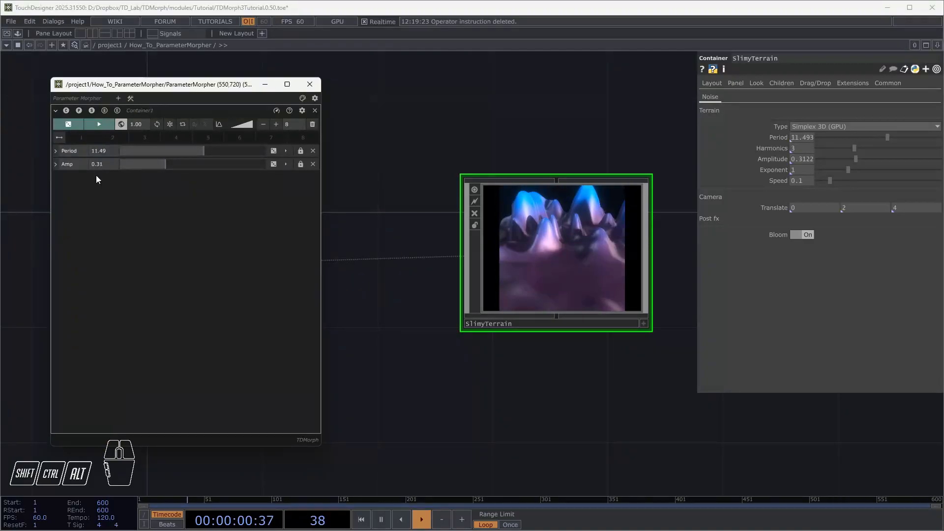
# Try the Beta random distribution again for the container
pyautogui.click(222, 128)
pyautogui.click(229, 158)
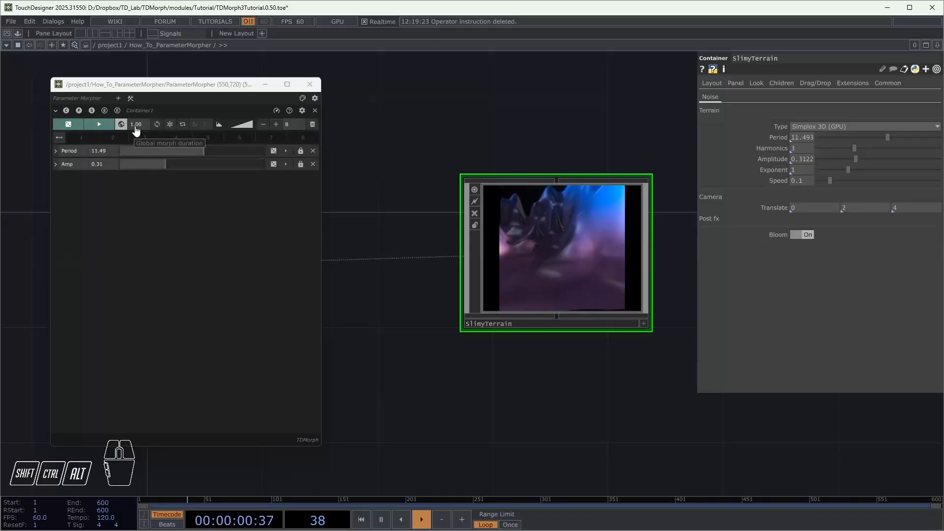
# Look through the global morphing curves available for the container
pyautogui.click(248, 127)
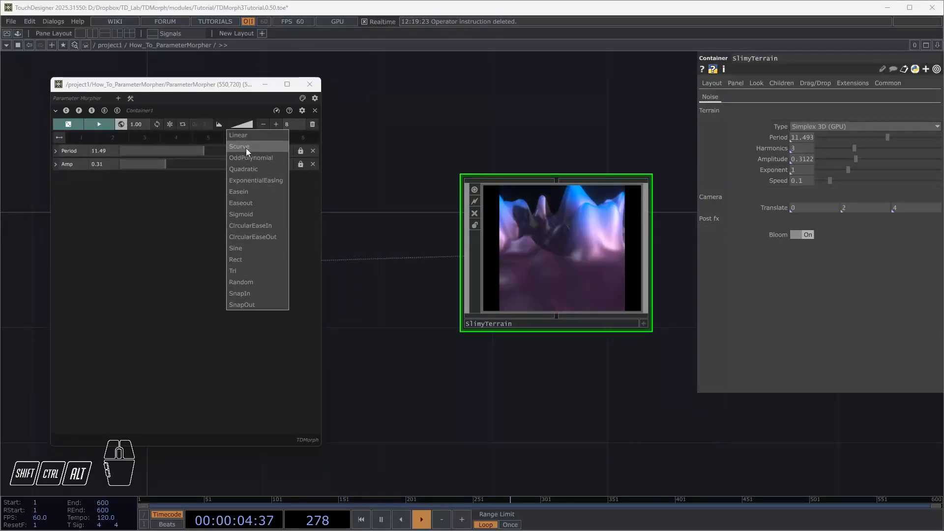
pyautogui.click(247, 149)
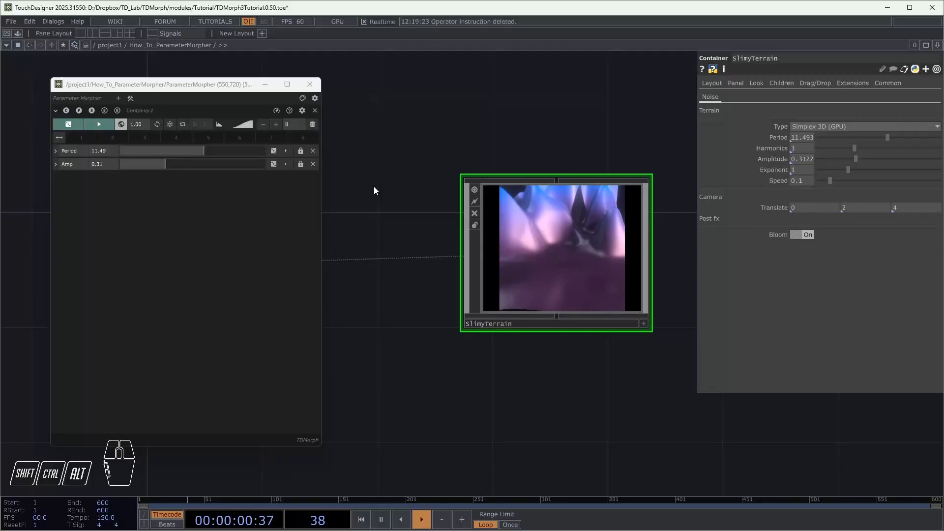
# Set the container's morphing time to 2 and interpolate Period and Amp to new random values
pyautogui.click(137, 129)
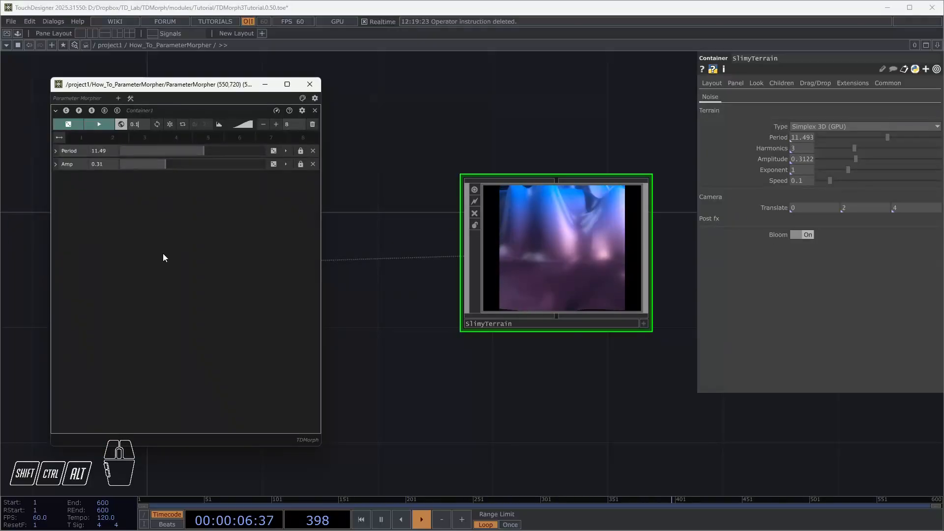
pyautogui.click(135, 126)
pyautogui.write('2')
pyautogui.press('Return')
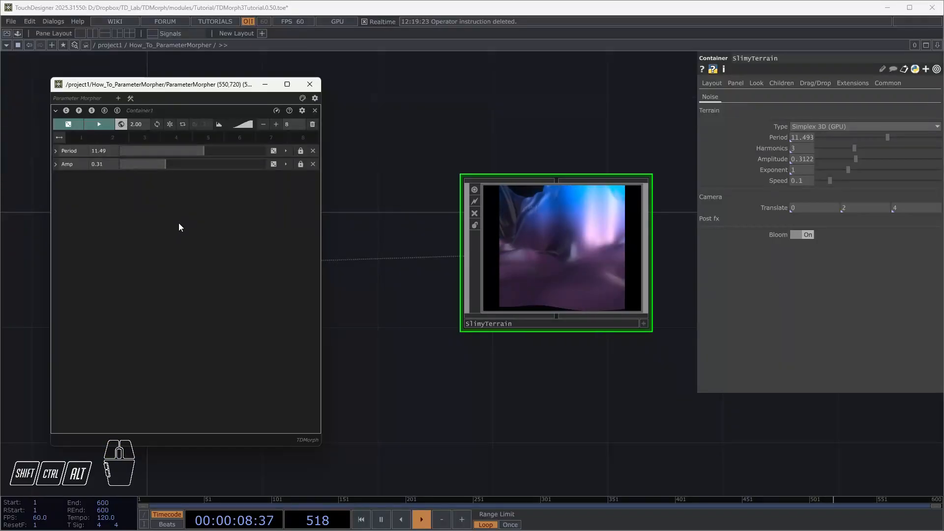
pyautogui.click(110, 129)
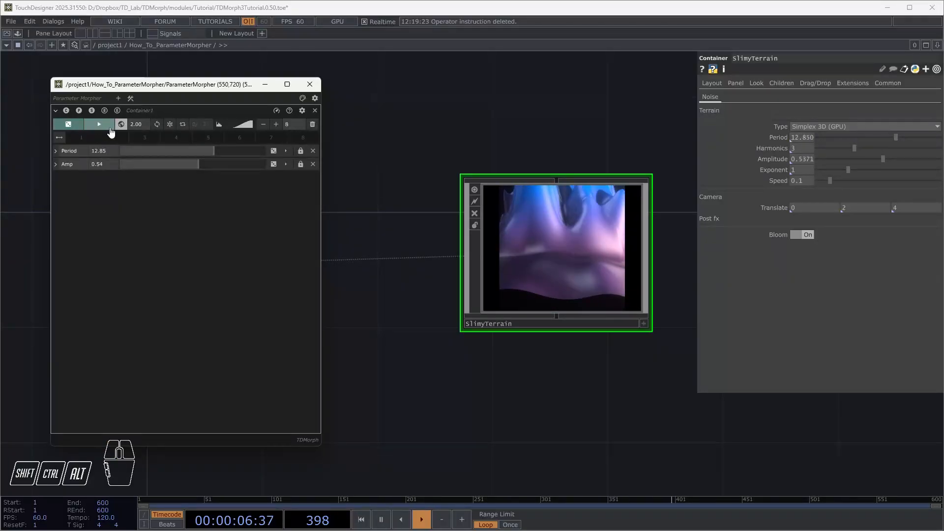
pyautogui.click(110, 129)
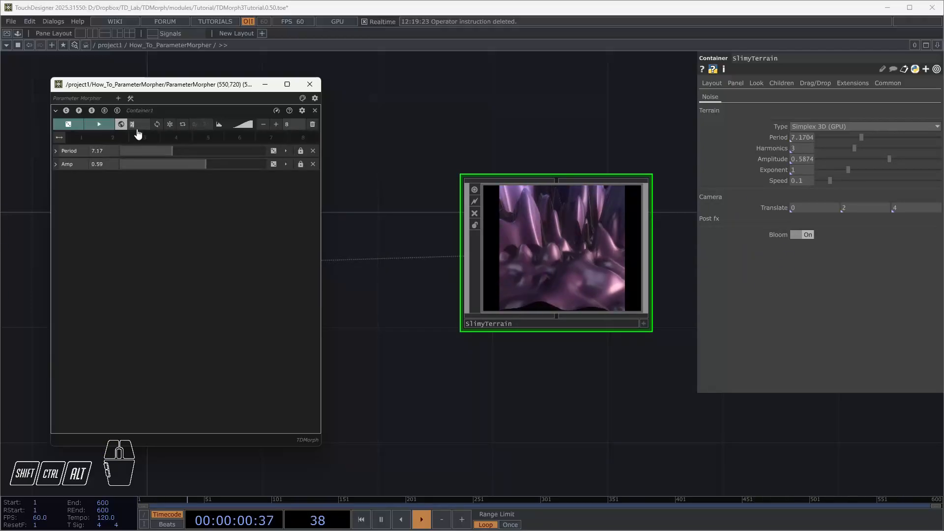
# Interpolate Period and Amp to new random values several times with the 0.1 morphing time
pyautogui.click(106, 129)
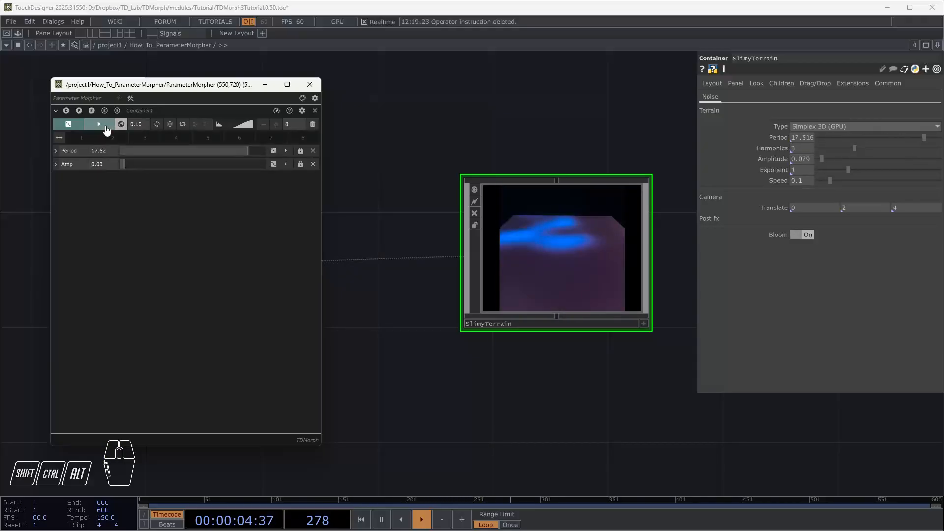
pyautogui.click(106, 129)
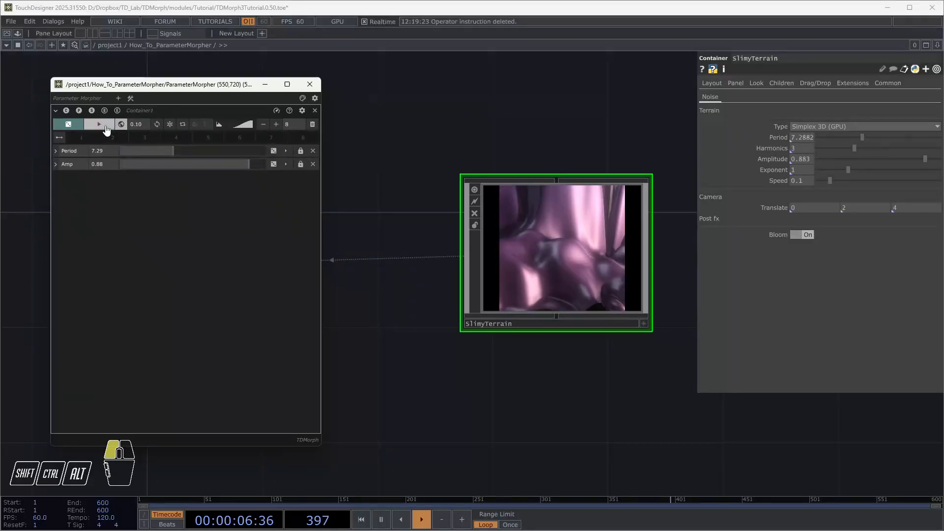
pyautogui.click(107, 129)
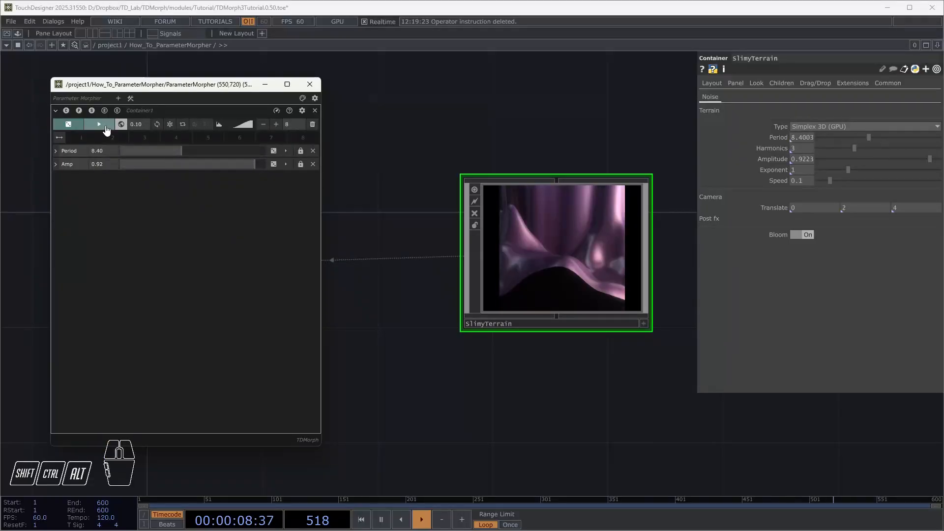
pyautogui.click(106, 129)
pyautogui.click(229, 235)
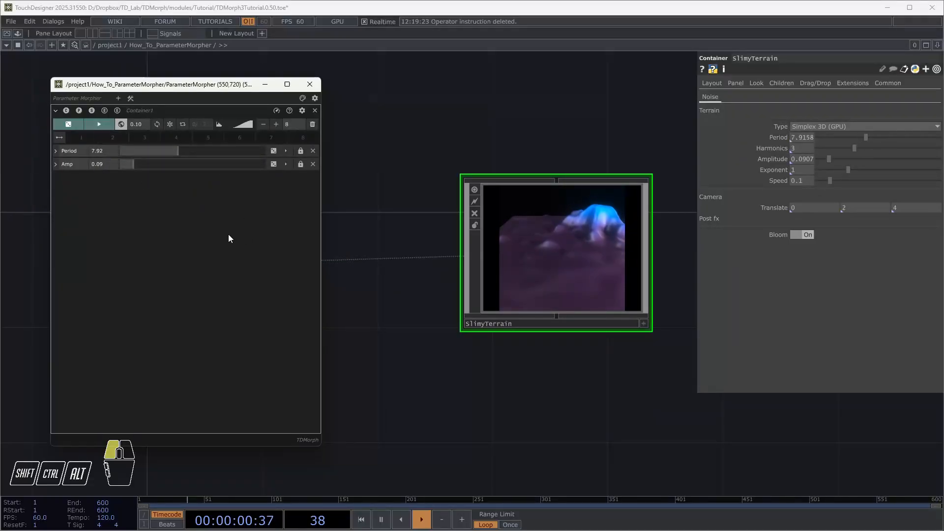
# Enable auto morph for the container with a count of 3 and set the morphing time to 1
pyautogui.click(183, 126)
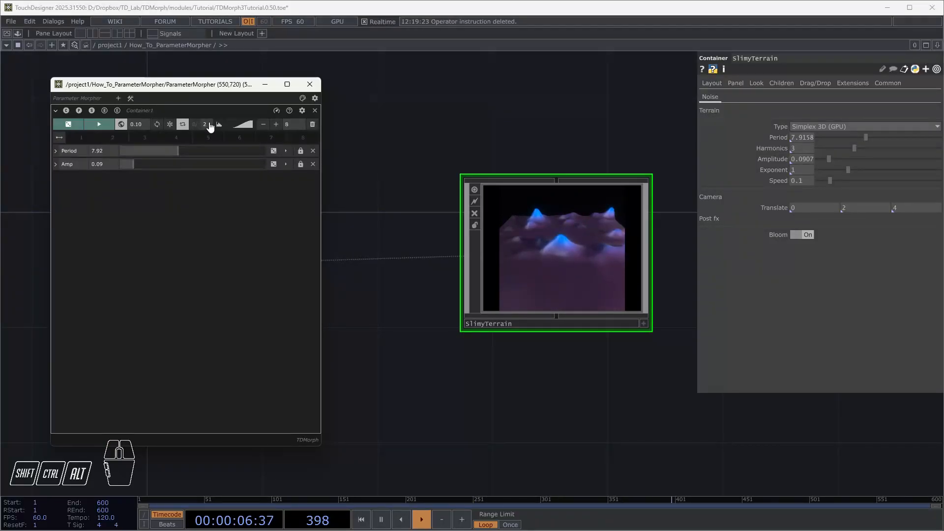
pyautogui.click(206, 126)
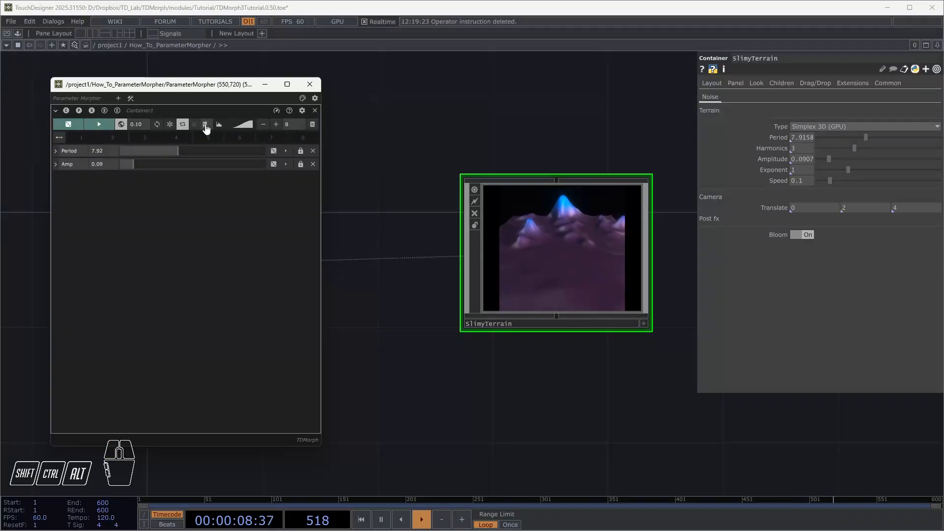
pyautogui.click(139, 124)
pyautogui.moveTo(143, 125); pyautogui.dragTo(129, 126)
pyautogui.write('1')
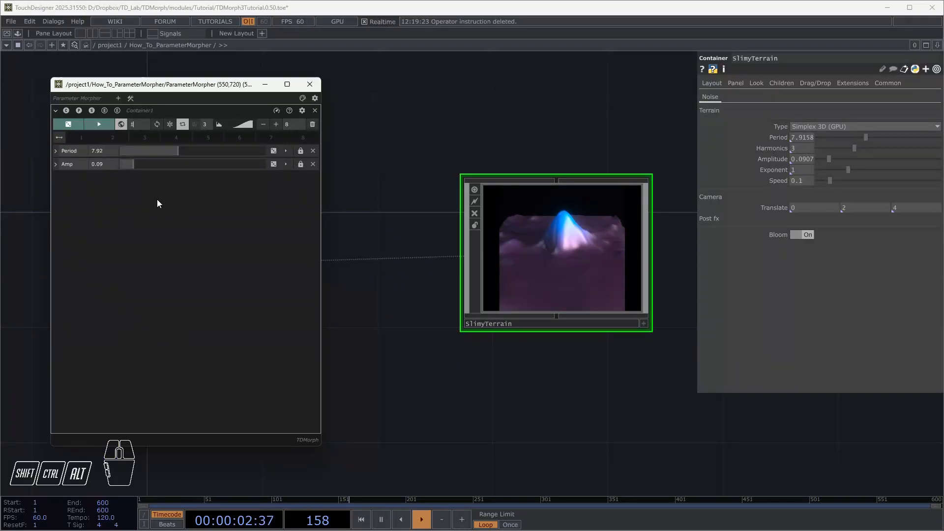
pyautogui.press('Return')
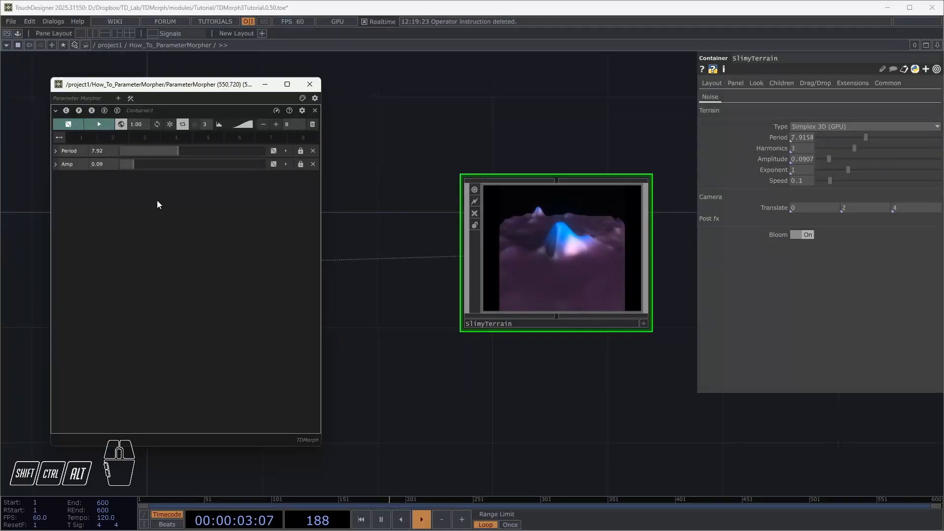
# Run the auto morph on Period and Amp, and turn auto morph off
pyautogui.click(100, 125)
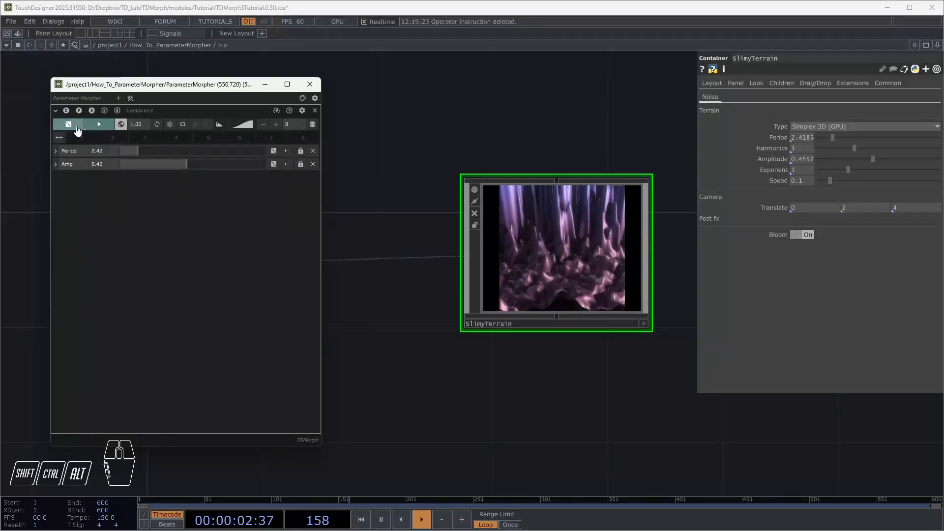
pyautogui.click(187, 127)
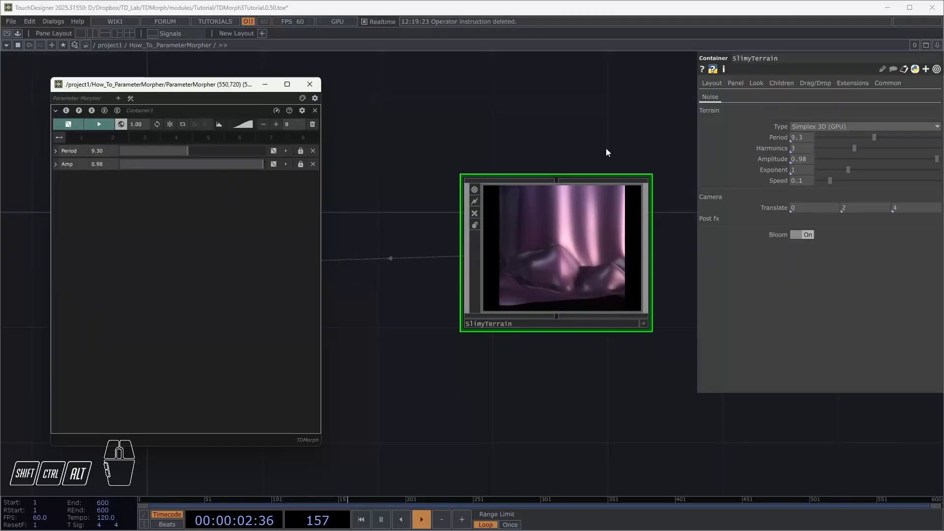
# Set Period to about 4.47 and Amp to about 0.25 manually in the container
pyautogui.moveTo(150, 152)
pyautogui.mouseDown()
pyautogui.moveTo(166, 154)
pyautogui.moveTo(153, 156)
pyautogui.mouseUp()
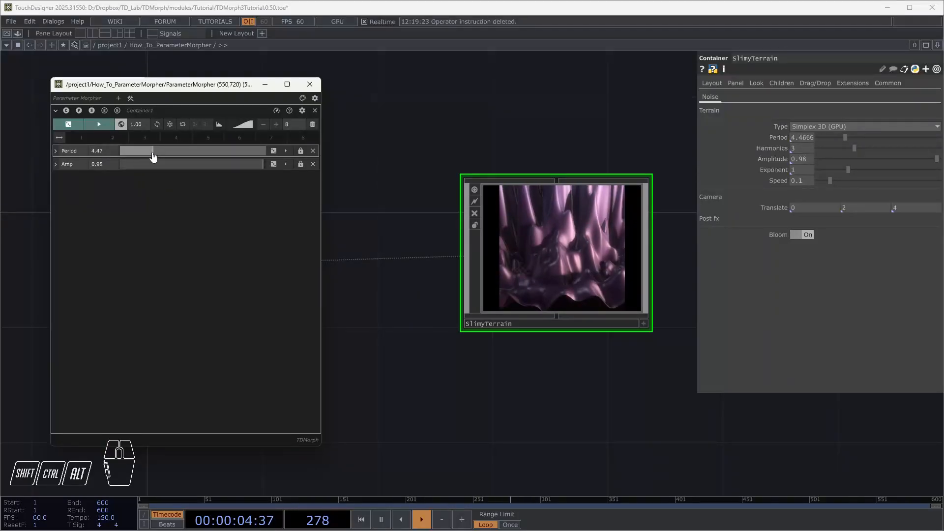
pyautogui.click(156, 168)
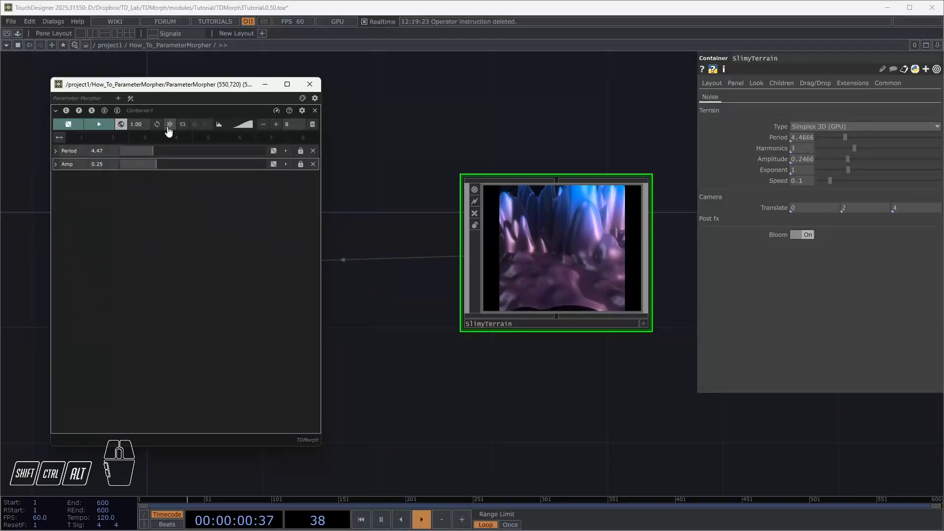
# Randomize Period and Amp individually with their own local randomization, running each more than once
pyautogui.click(276, 154)
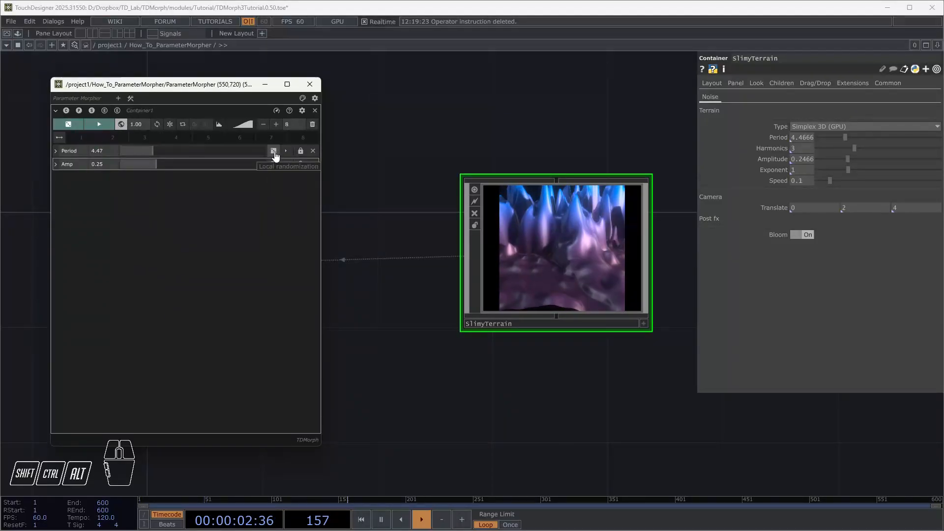
pyautogui.click(274, 151)
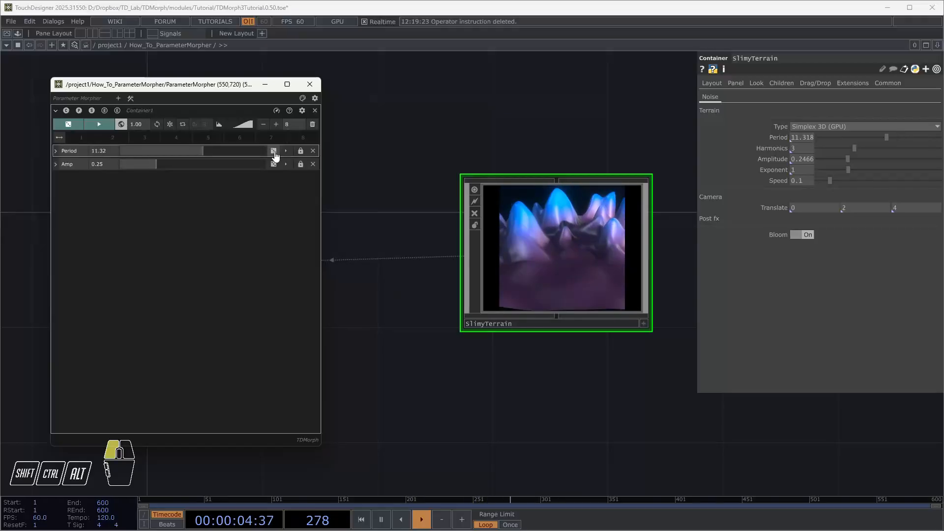
pyautogui.click(274, 151)
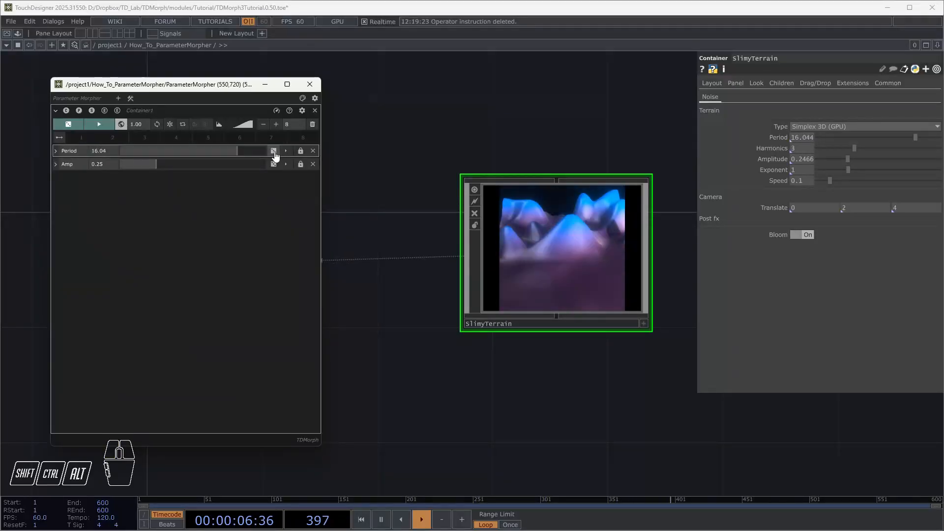
pyautogui.click(274, 164)
pyautogui.click(274, 165)
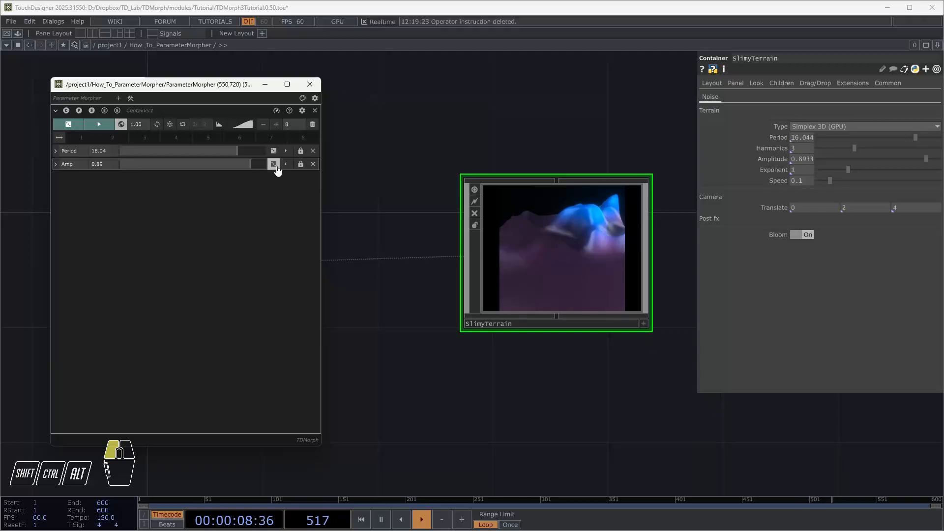